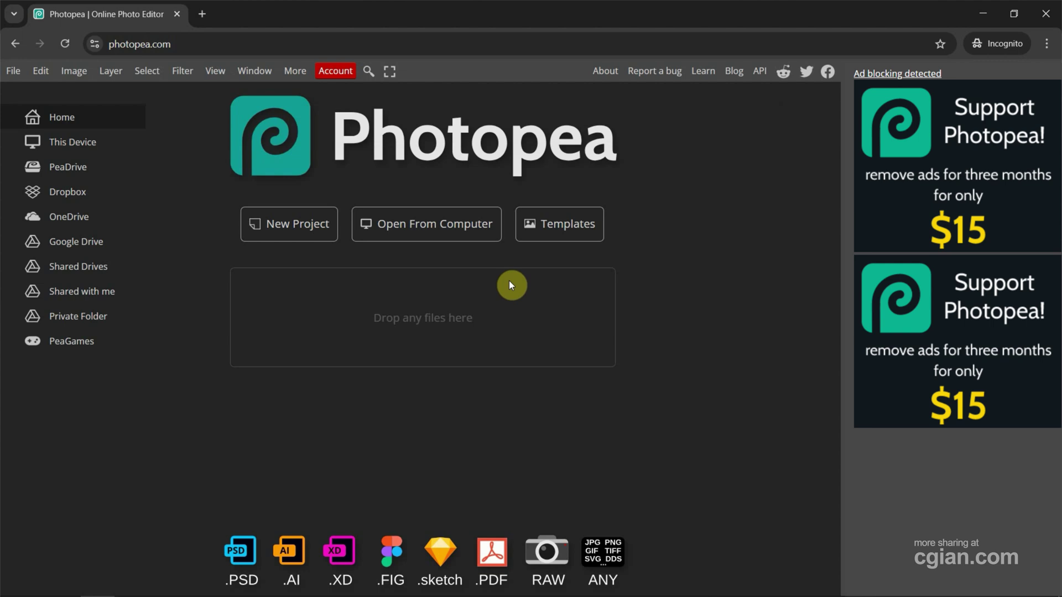
- Drag 3249.jpg from the folder into Photopea and fit the photo to the view
{"action": "left_click", "coordinate": [68, 583]}
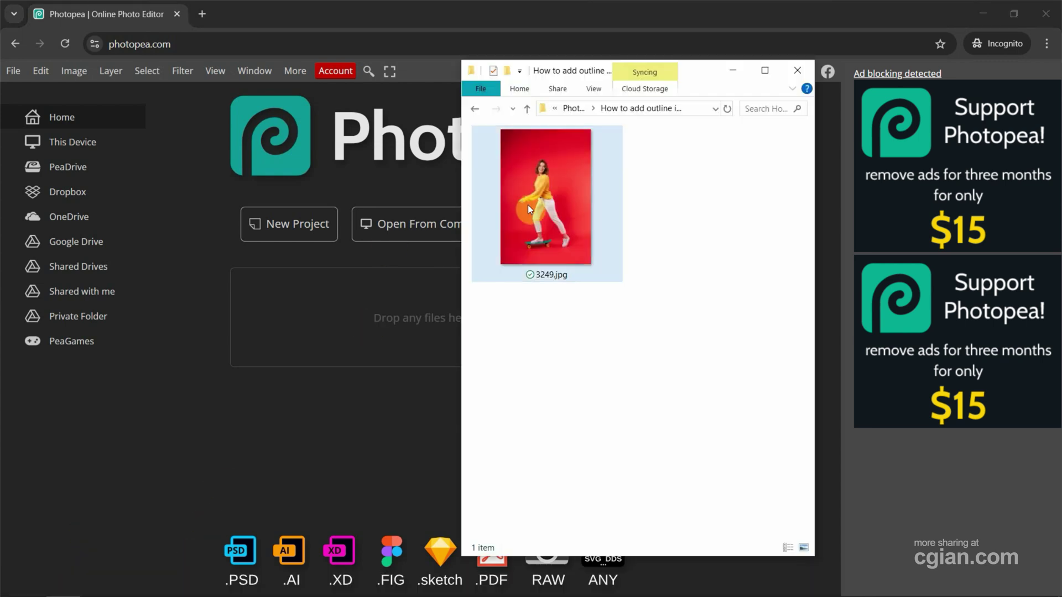
{"action": "left_click_drag", "start_coordinate": [545, 207], "coordinate": [380, 296]}
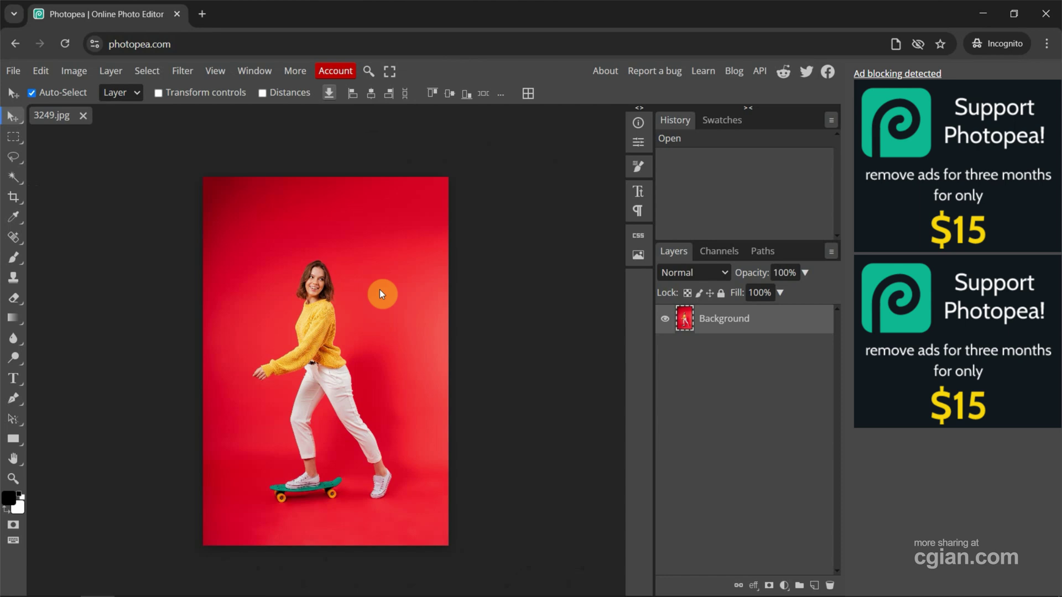
{"action": "key", "text": "ctrl+0"}
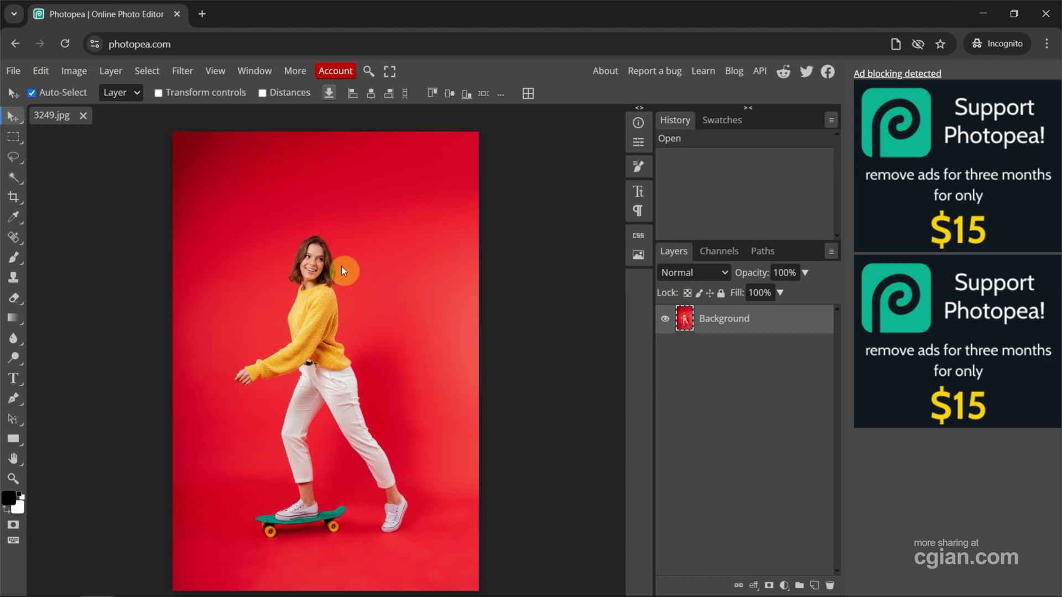
- With Rectangle Select, draw a rectangular selection around the woman and her skateboard
{"action": "right_click", "coordinate": [16, 136]}
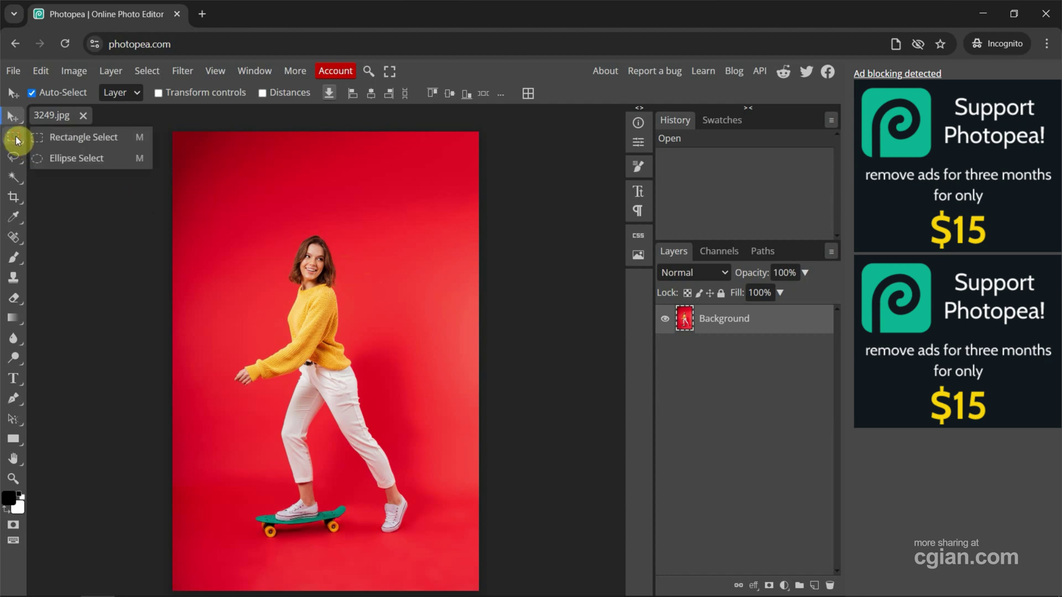
{"action": "left_click", "coordinate": [51, 138]}
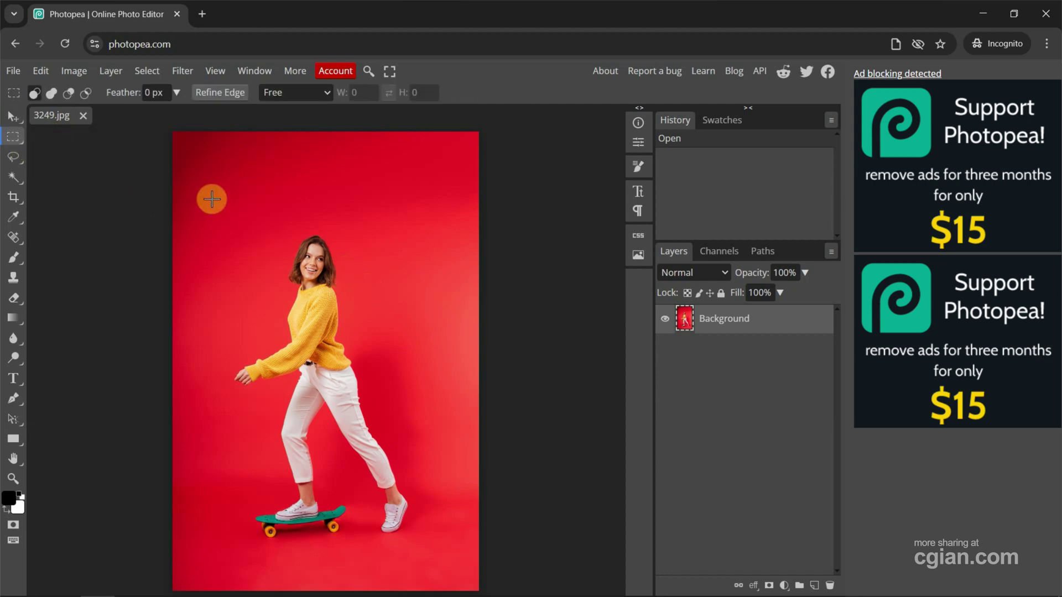
{"action": "mouse_move", "coordinate": [213, 194]}
{"action": "left_mouse_down"}
{"action": "mouse_move", "coordinate": [412, 488]}
{"action": "mouse_move", "coordinate": [436, 561]}
{"action": "left_mouse_up"}
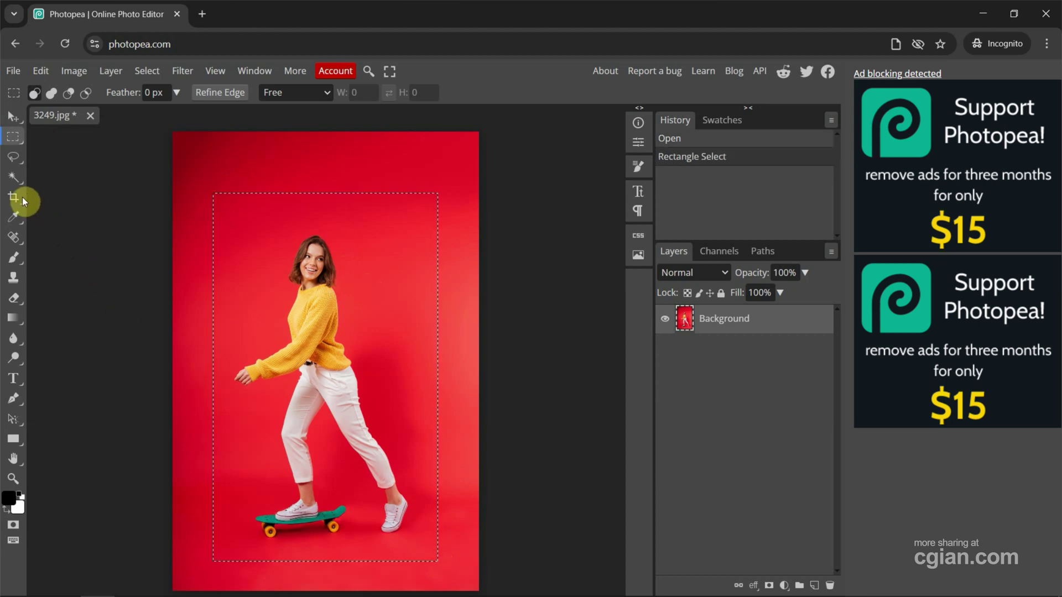
- With the Magic Wand in subtract mode, remove the red background from the selection
{"action": "right_click", "coordinate": [15, 178]}
{"action": "left_click", "coordinate": [63, 177]}
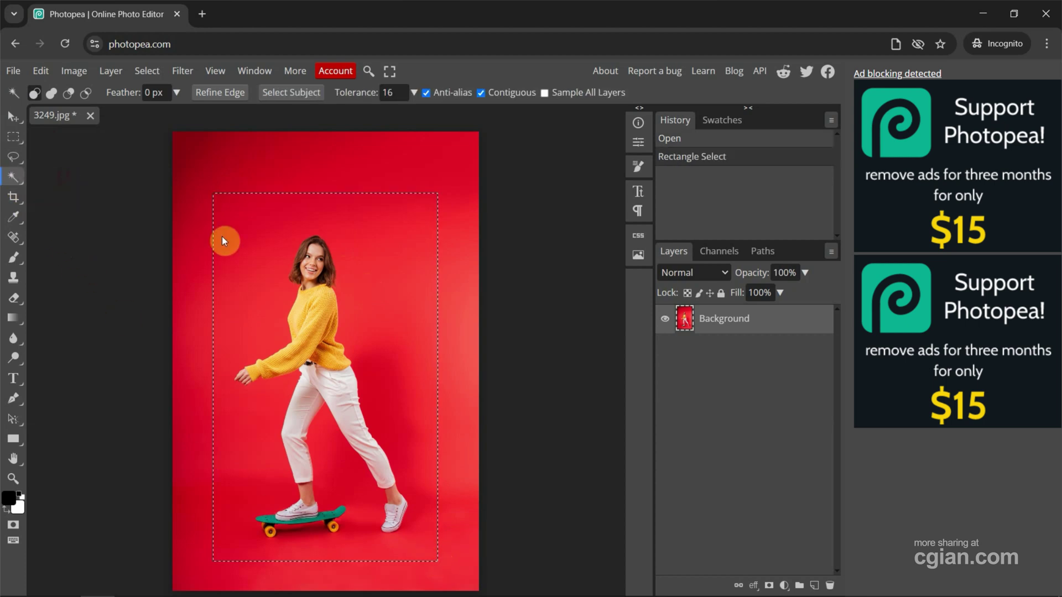
{"action": "key", "text": "alt"}
{"action": "left_click", "coordinate": [245, 221], "text": "alt"}
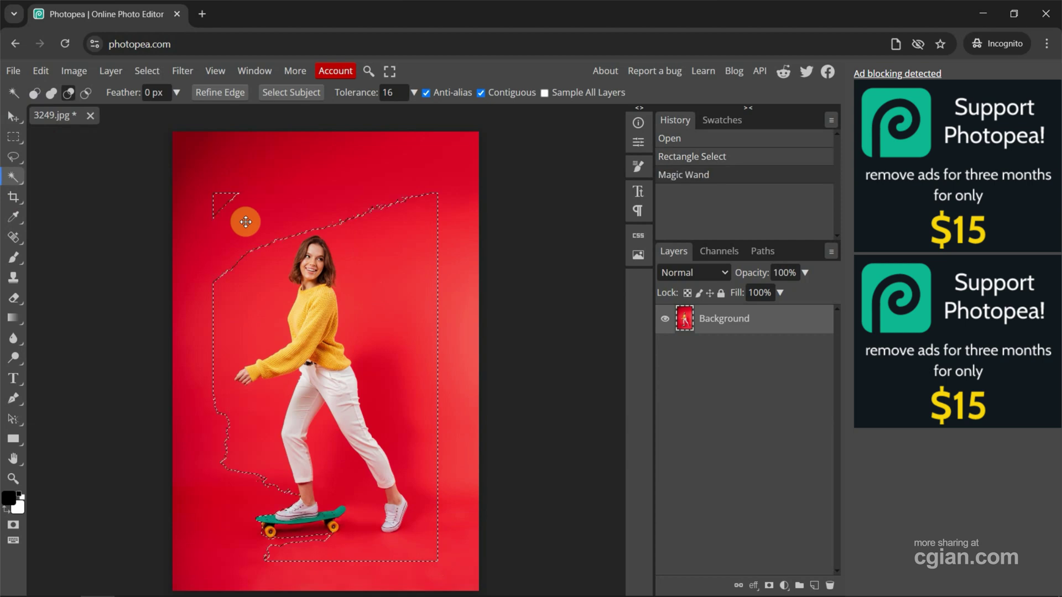
{"action": "left_click", "coordinate": [404, 230], "text": "alt"}
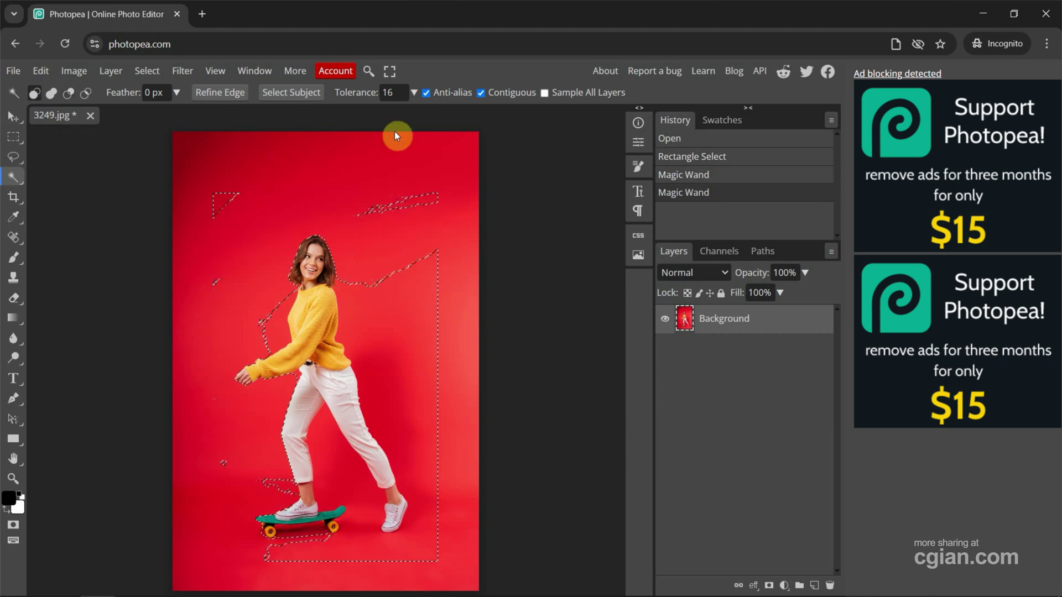
- Raise Tolerance to 50 and subtract the remaining red patches near the skateboard
{"action": "double_click", "coordinate": [397, 95]}
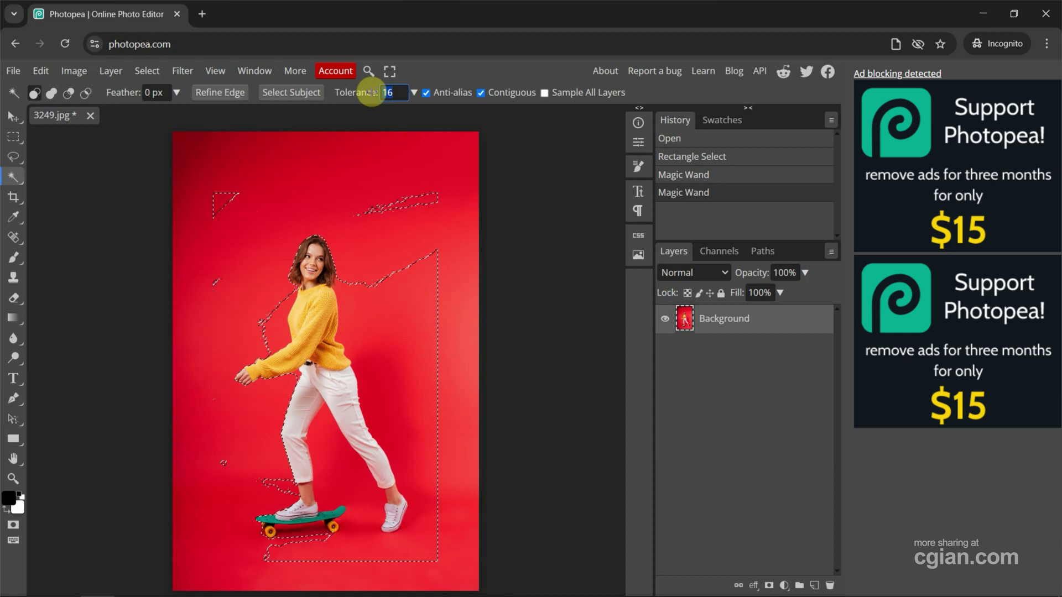
{"action": "type", "text": "50"}
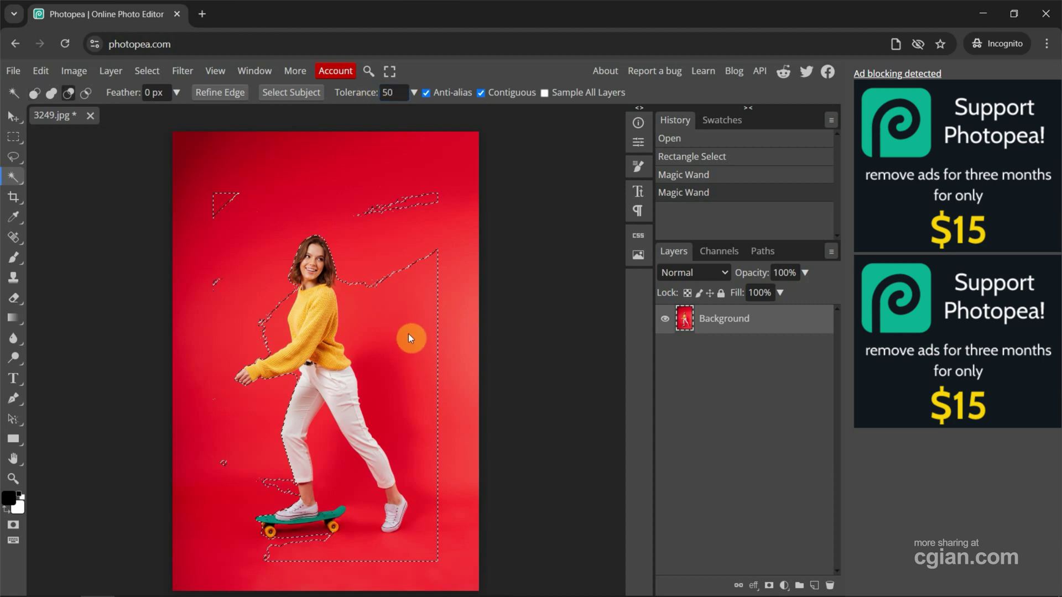
{"action": "left_click", "coordinate": [409, 333]}
{"action": "left_click", "coordinate": [229, 242]}
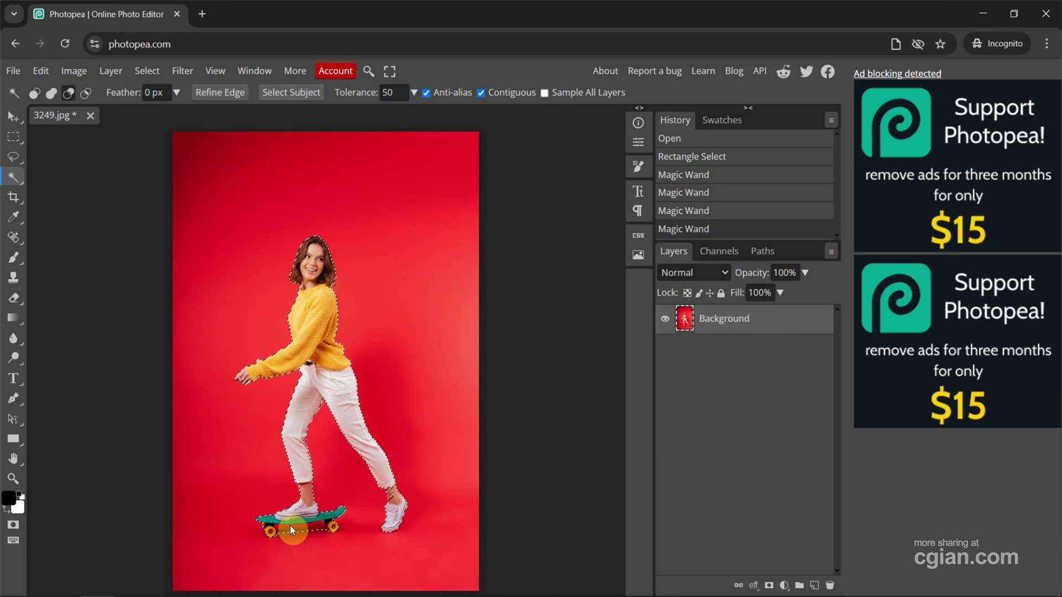
{"action": "left_click", "coordinate": [289, 525]}
{"action": "left_click", "coordinate": [289, 530]}
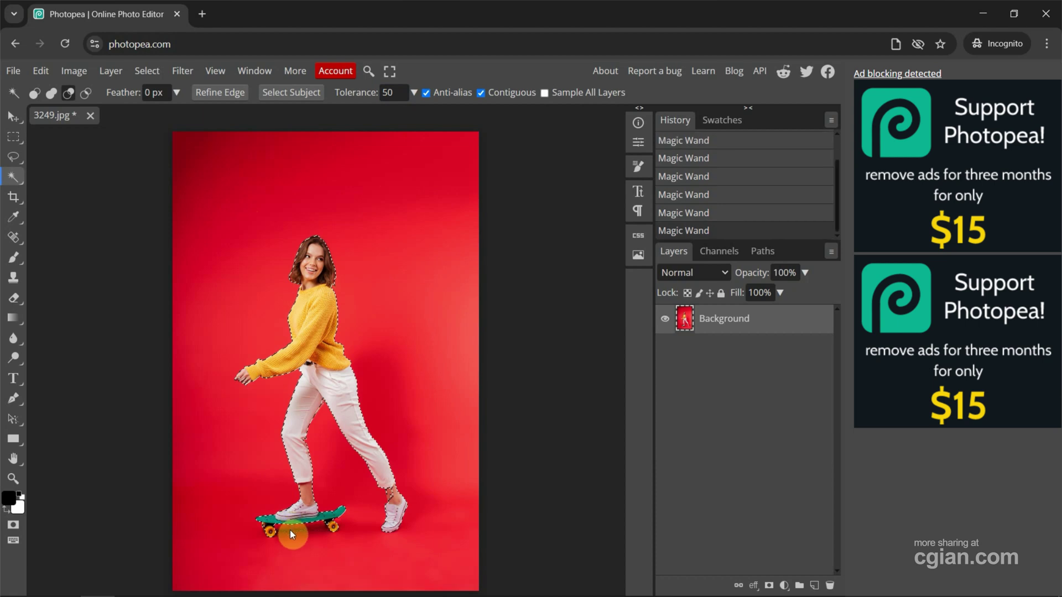
{"action": "left_click", "coordinate": [390, 493], "text": "shift"}
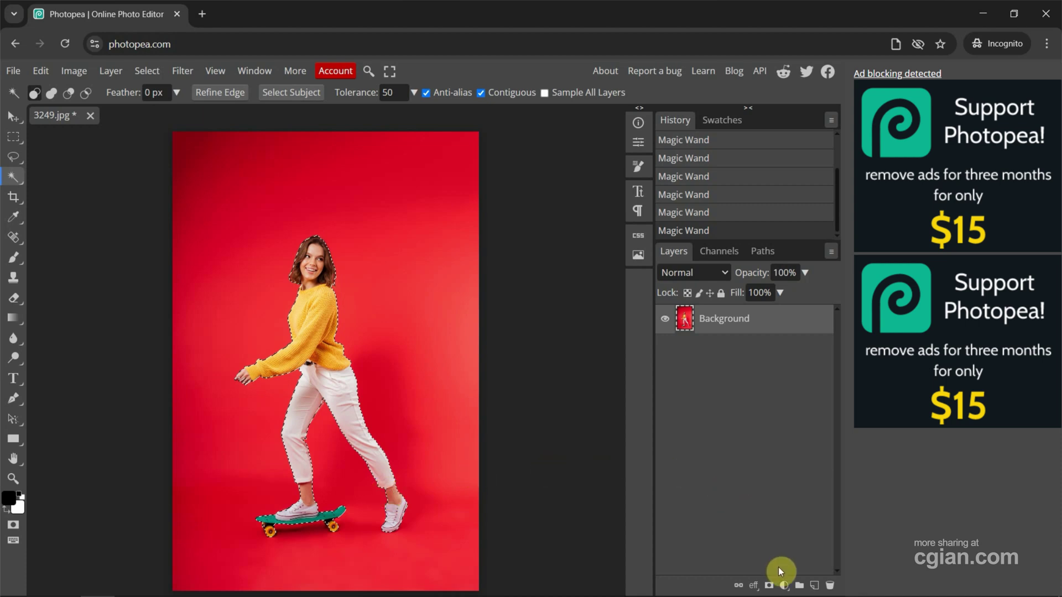
- Add a Color Fill layer set to pure white (ffffff) over the selected woman
{"action": "left_click", "coordinate": [785, 587]}
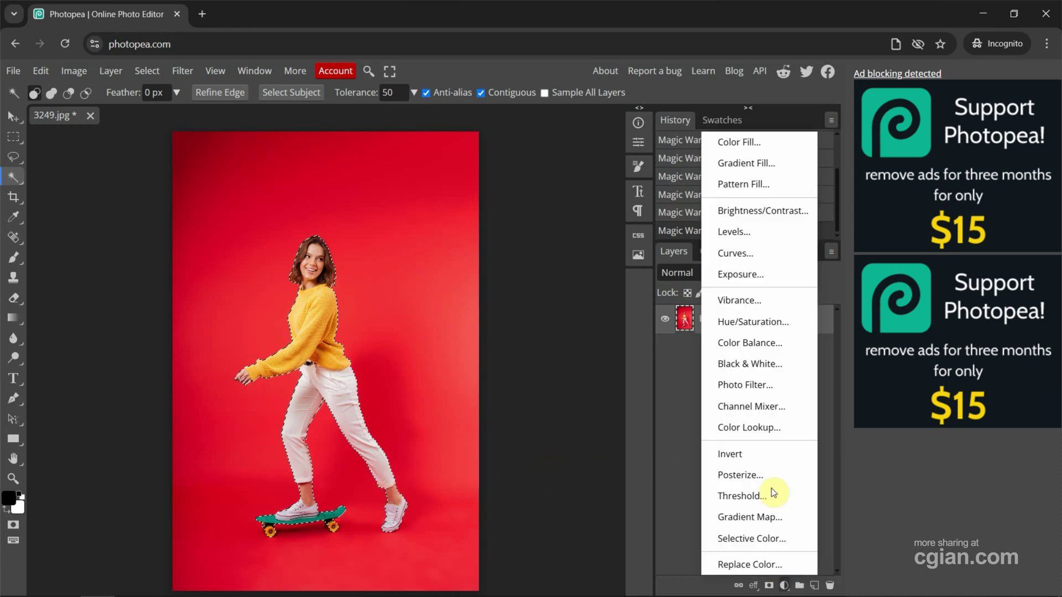
{"action": "left_click", "coordinate": [731, 143]}
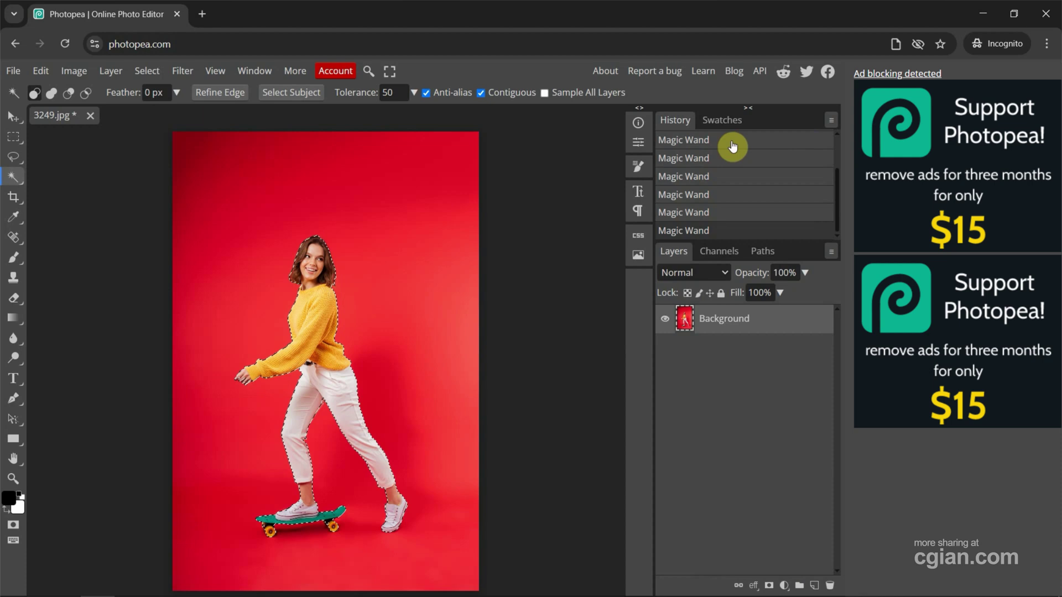
{"action": "left_click_drag", "start_coordinate": [233, 256], "coordinate": [104, 180]}
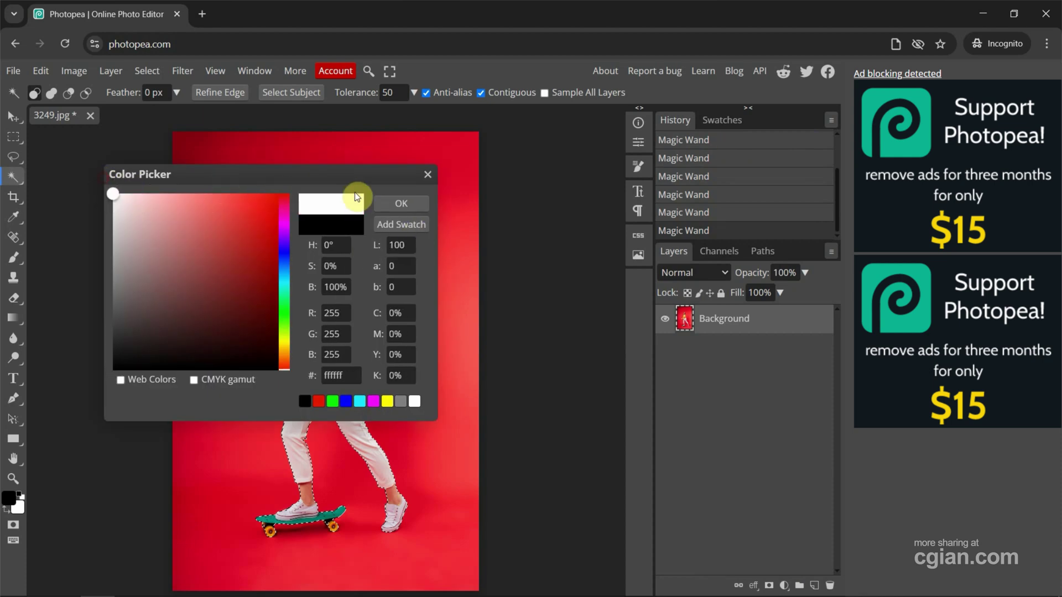
{"action": "left_click", "coordinate": [385, 202]}
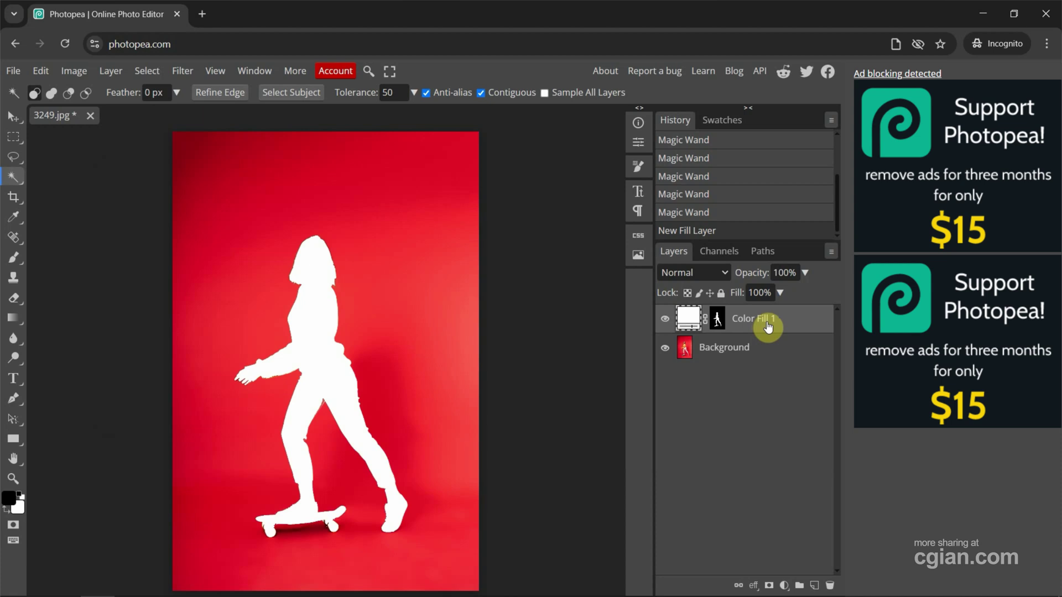
- In the Color Fill layer's Layer Style, lower Fill to 0% so the woman shows through
{"action": "double_click", "coordinate": [779, 324]}
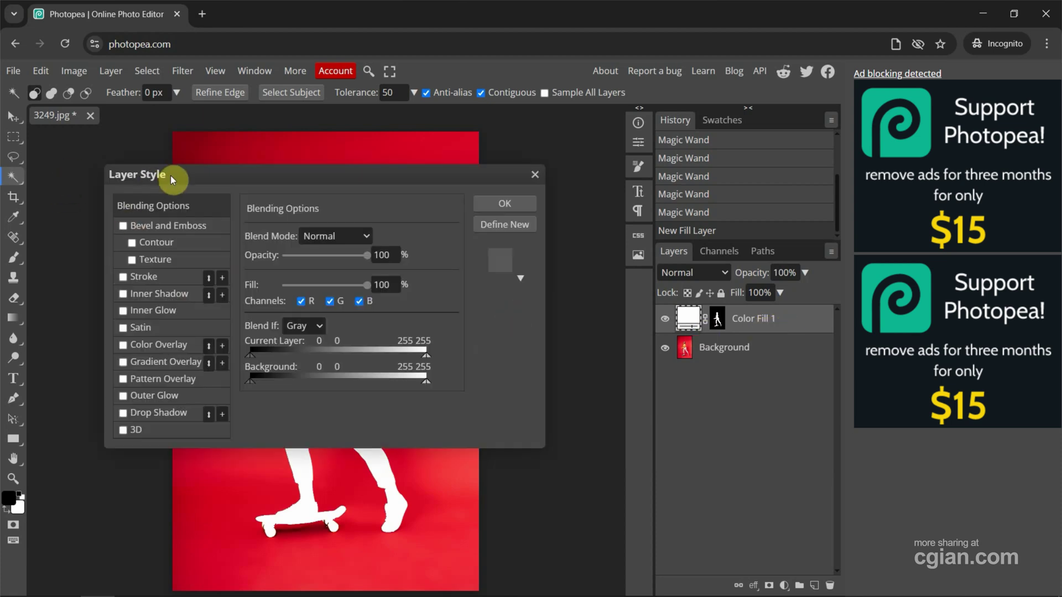
{"action": "left_click_drag", "start_coordinate": [170, 179], "coordinate": [433, 160]}
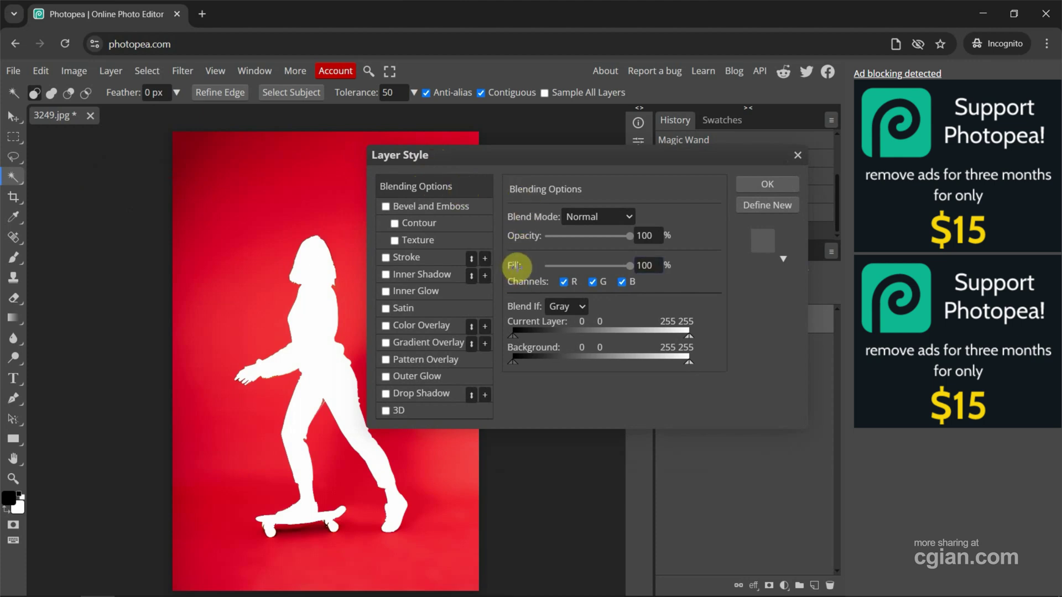
{"action": "left_click_drag", "start_coordinate": [630, 266], "coordinate": [534, 265]}
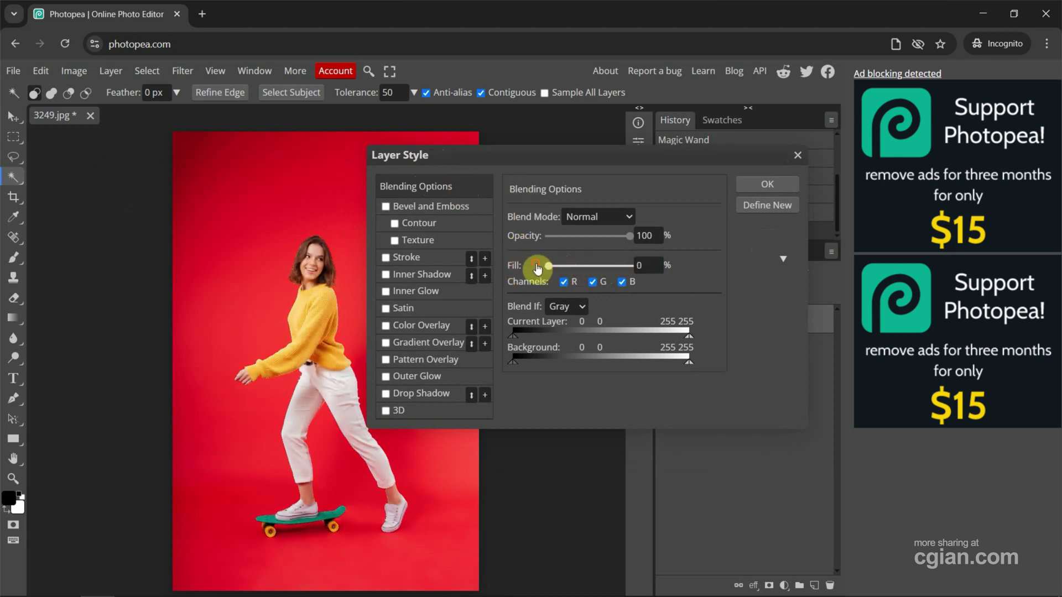
- Enable the Stroke effect and set its size to 27 px
{"action": "left_click", "coordinate": [383, 258]}
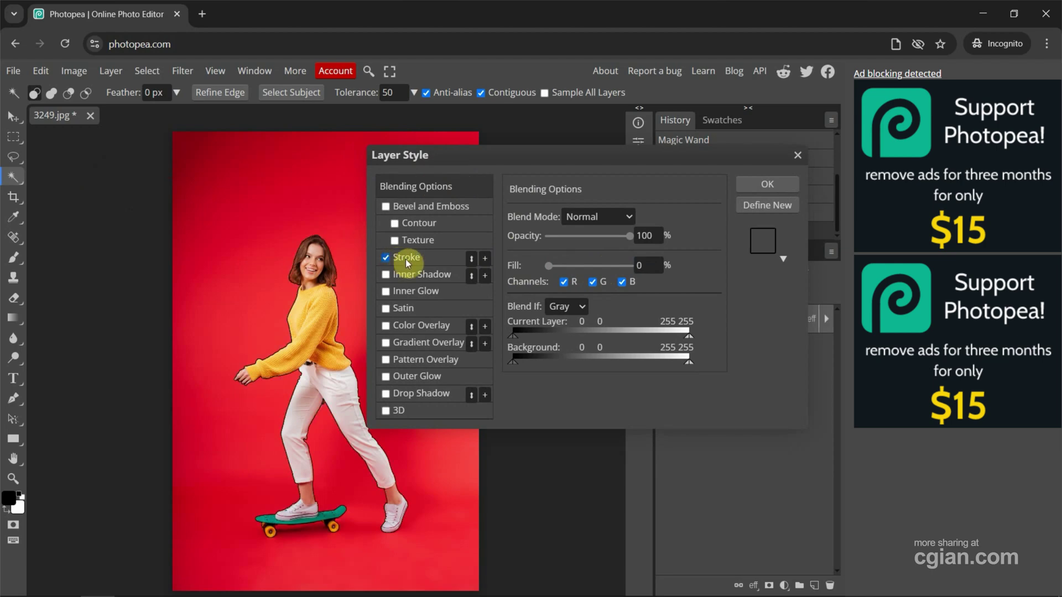
{"action": "left_click", "coordinate": [406, 259]}
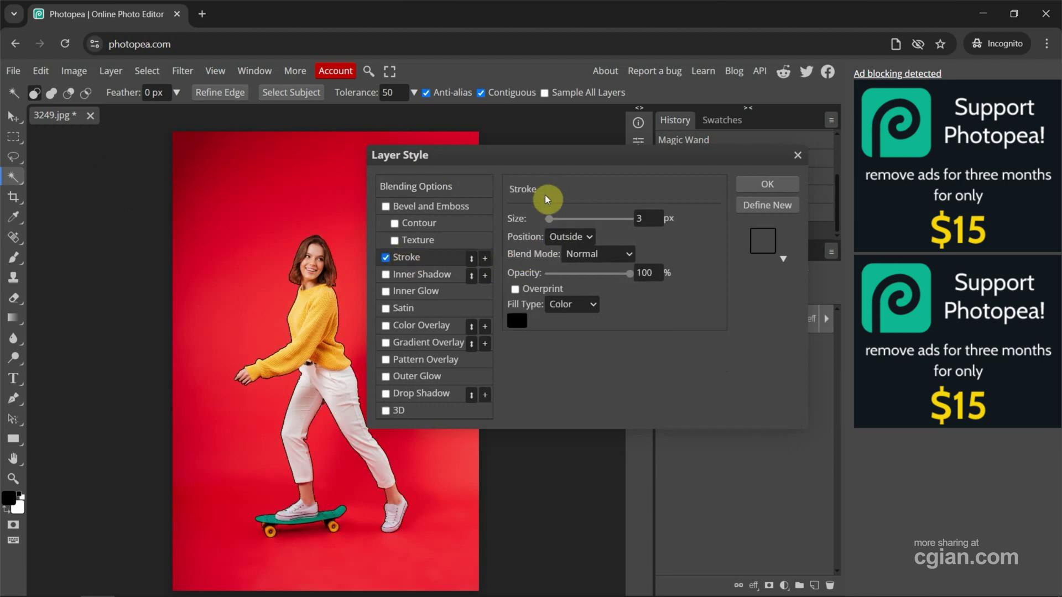
{"action": "left_click_drag", "start_coordinate": [549, 219], "coordinate": [561, 222]}
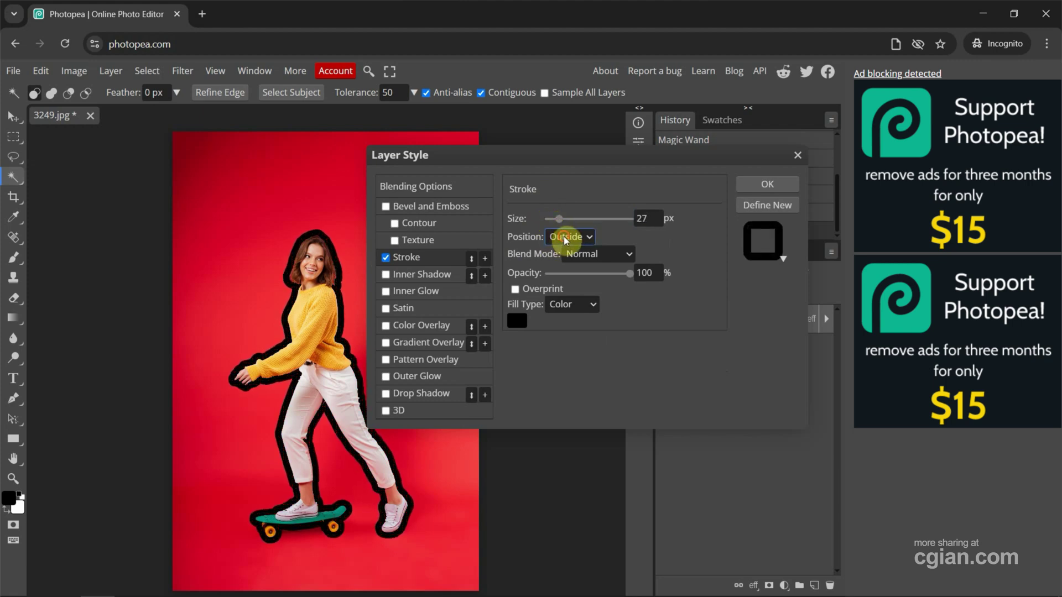
- Try Inside and Center, then set stroke Position to Outside at full opacity
{"action": "left_click", "coordinate": [563, 237]}
{"action": "left_click", "coordinate": [564, 254]}
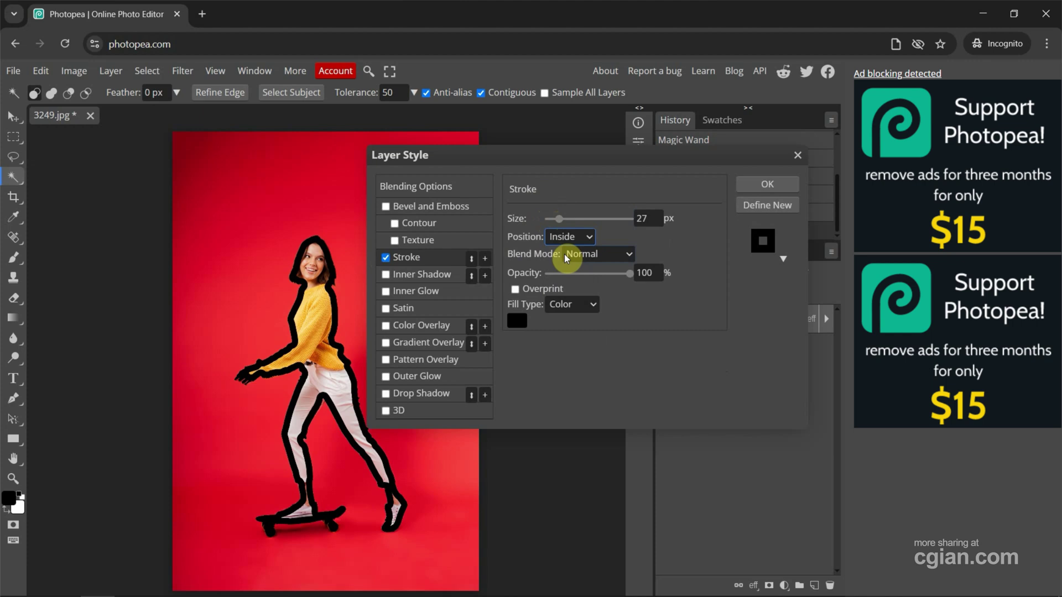
{"action": "left_click", "coordinate": [564, 239]}
{"action": "left_click", "coordinate": [565, 273]}
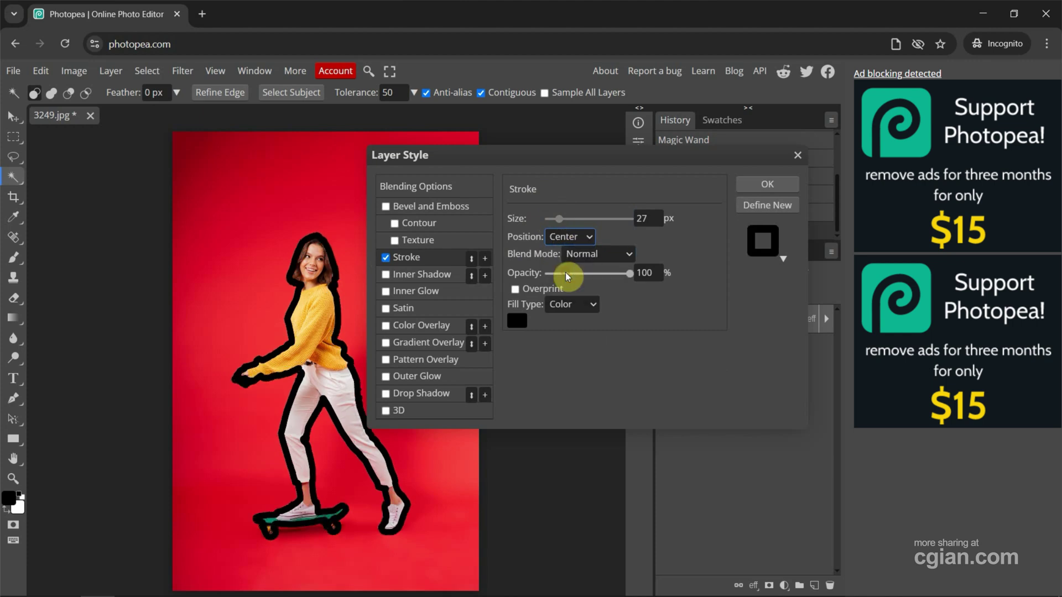
{"action": "left_click", "coordinate": [562, 242]}
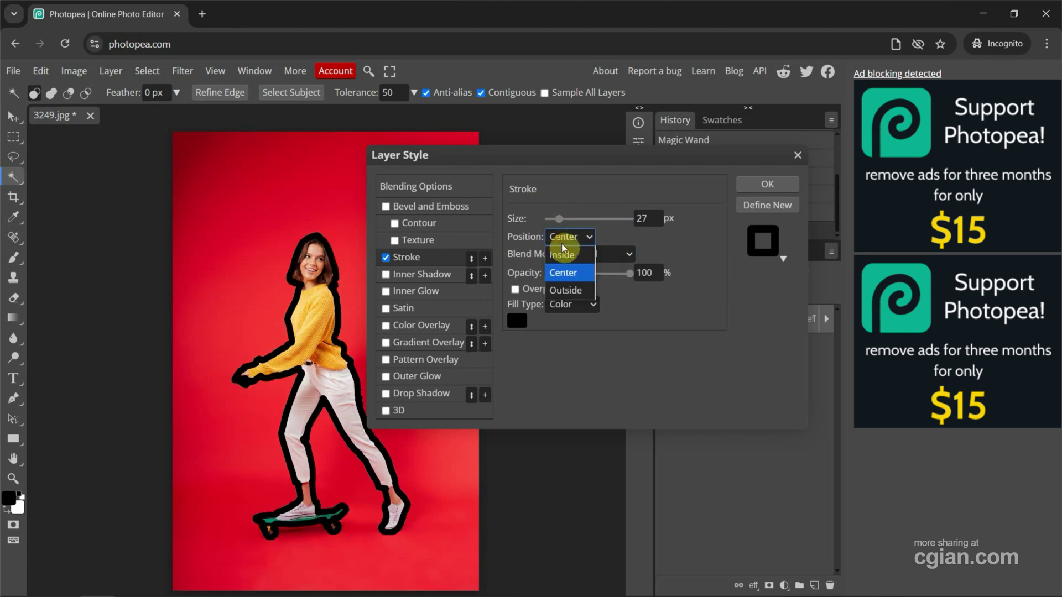
{"action": "left_click", "coordinate": [565, 290]}
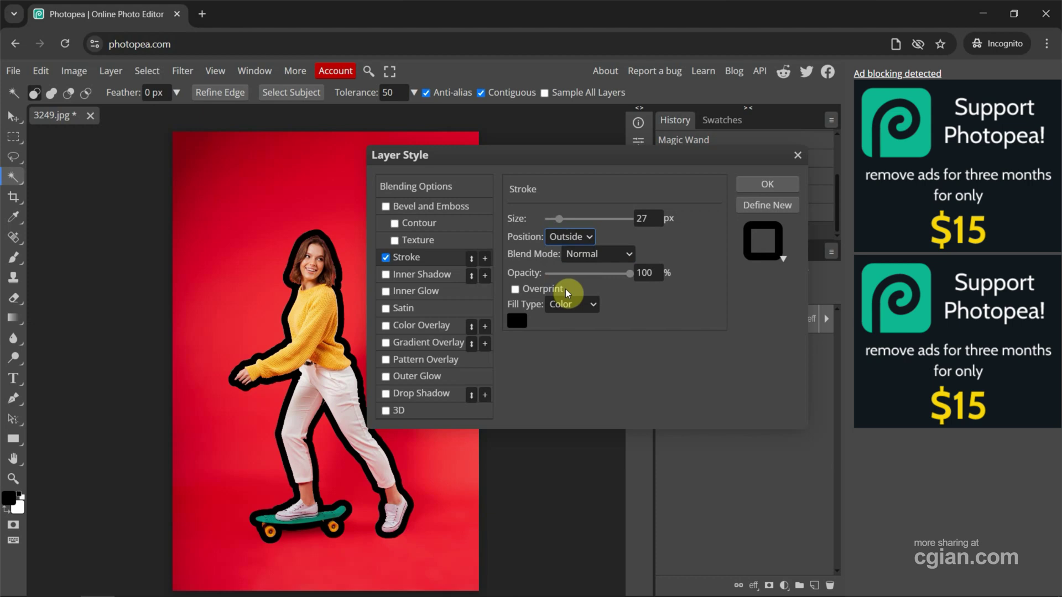
{"action": "mouse_move", "coordinate": [628, 273]}
{"action": "left_mouse_down"}
{"action": "mouse_move", "coordinate": [573, 277]}
{"action": "mouse_move", "coordinate": [639, 279]}
{"action": "left_mouse_up"}
- In the stroke Color Picker, try red and green hues, then settle on white
{"action": "left_click", "coordinate": [520, 324]}
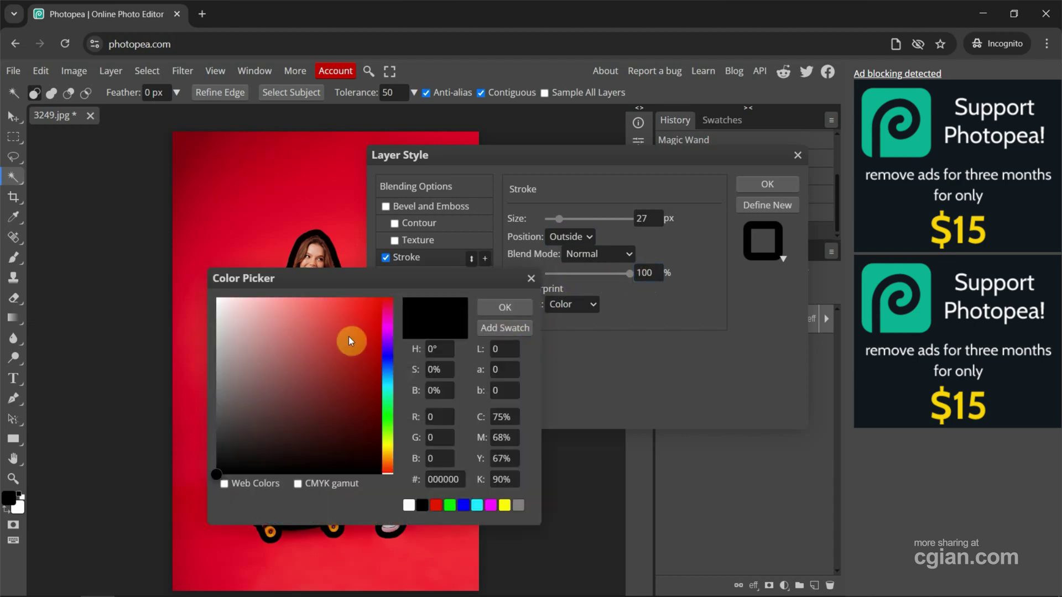
{"action": "left_click", "coordinate": [360, 321]}
{"action": "left_click", "coordinate": [275, 390]}
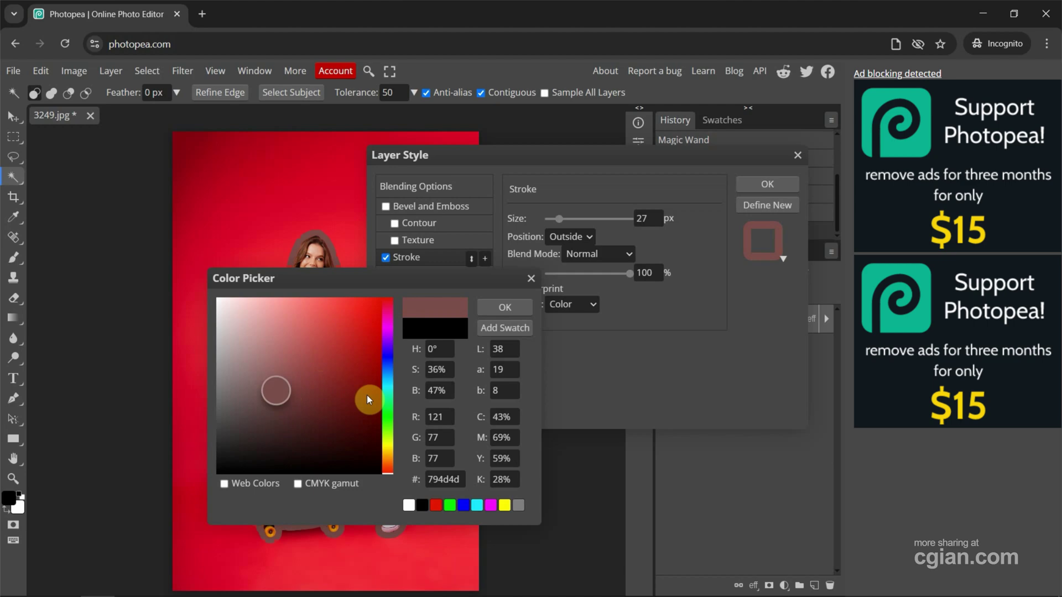
{"action": "left_click", "coordinate": [389, 390]}
{"action": "left_click", "coordinate": [389, 412]}
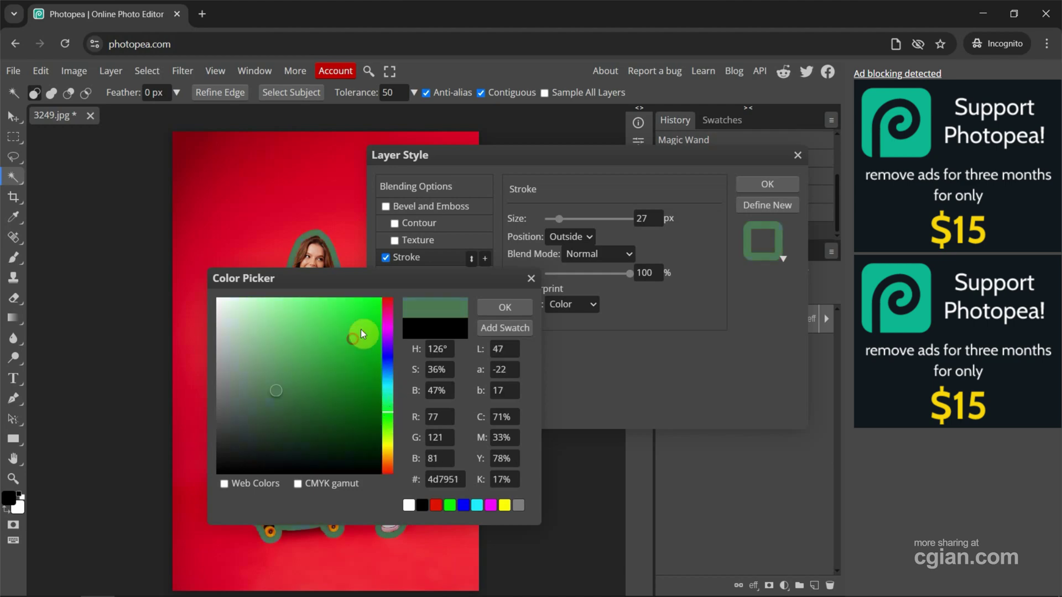
{"action": "left_click", "coordinate": [378, 299]}
{"action": "left_click_drag", "start_coordinate": [223, 300], "coordinate": [216, 297]}
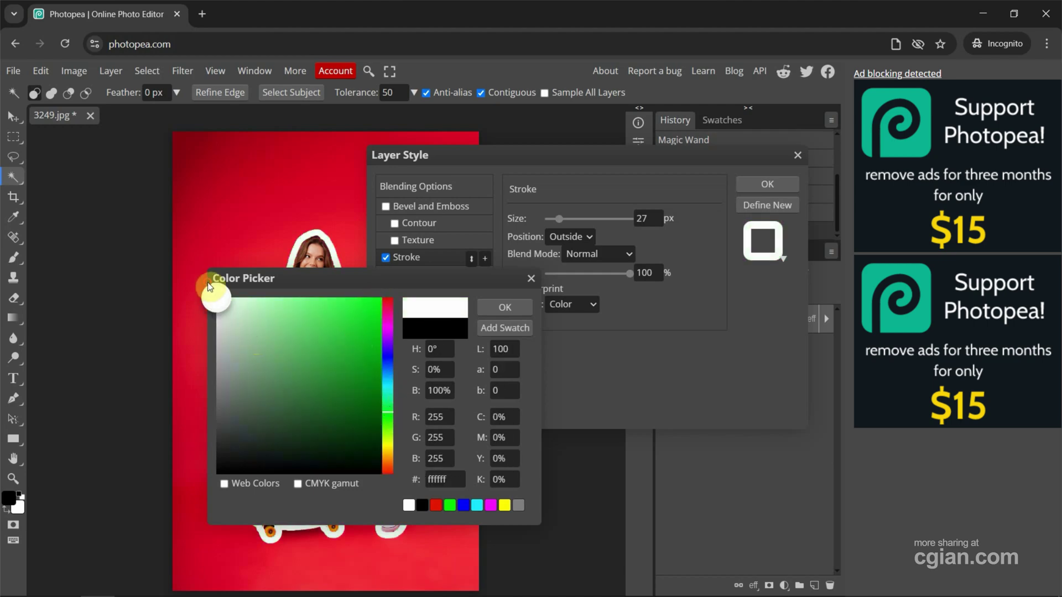